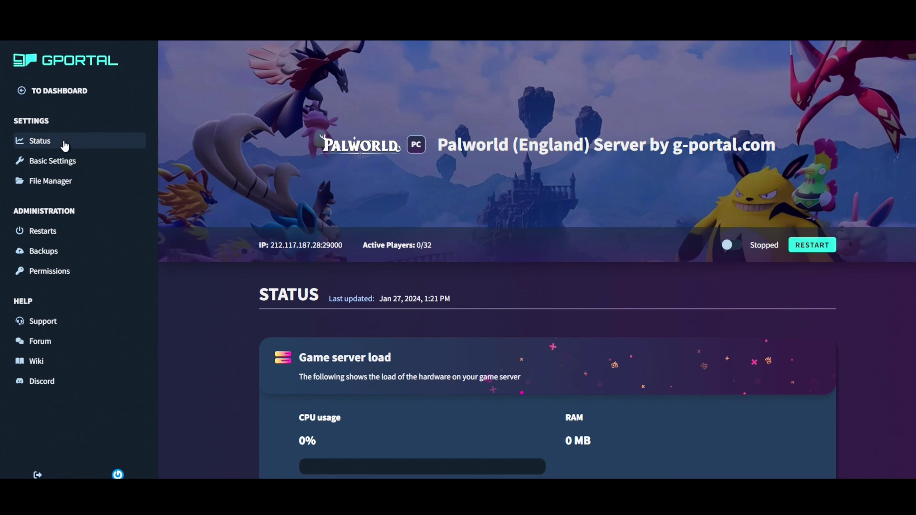
Open the server's File Manager and select the DIRECTORY IS EMPTY message in the Home directory
left_click(64, 185)
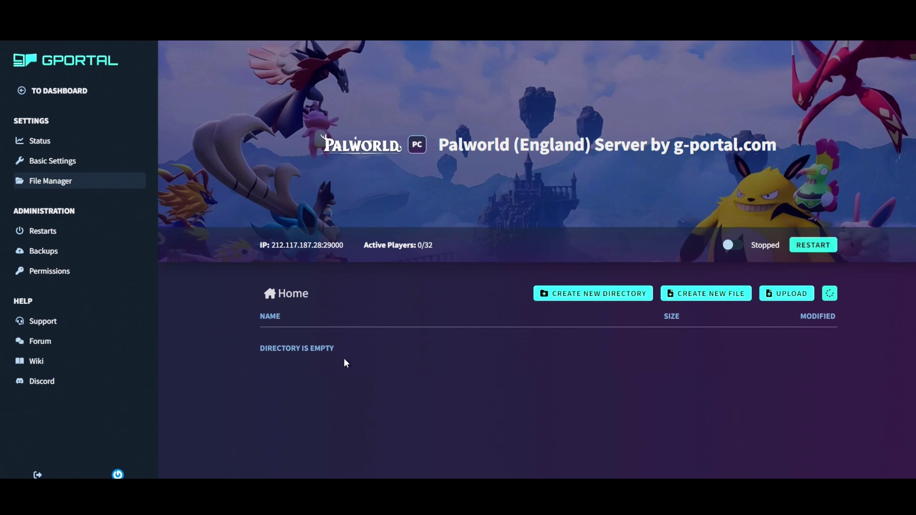
left_click_drag(233, 351, 339, 363)
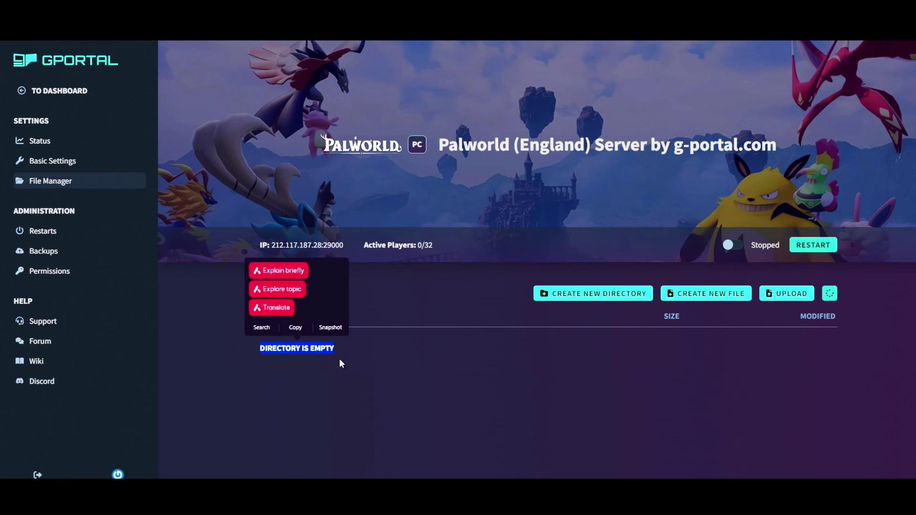
left_click(340, 363)
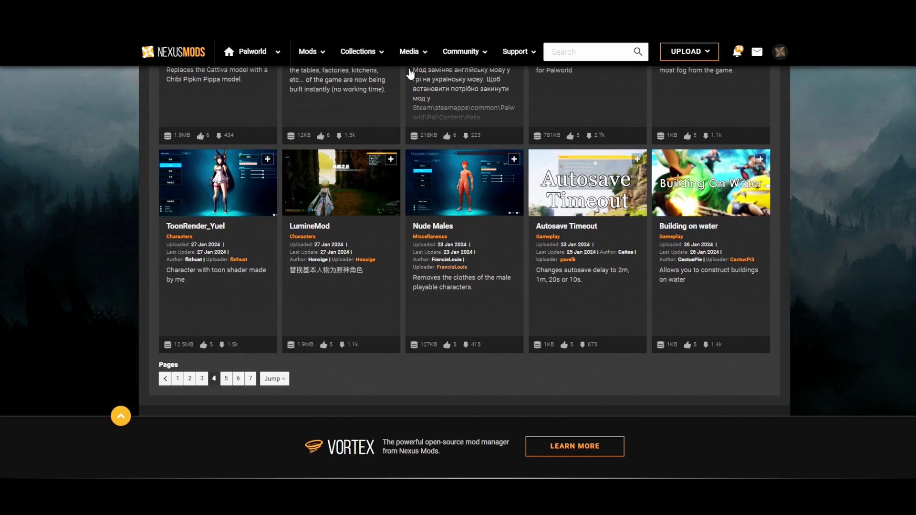
Browse the mod tiles on page 4 of the endorsement-sorted Palworld mods list
scroll(409, 73, "up", 15)
scroll(245, 369, "down", 12)
scroll(245, 369, "down", 5)
scroll(477, 311, "up", 8)
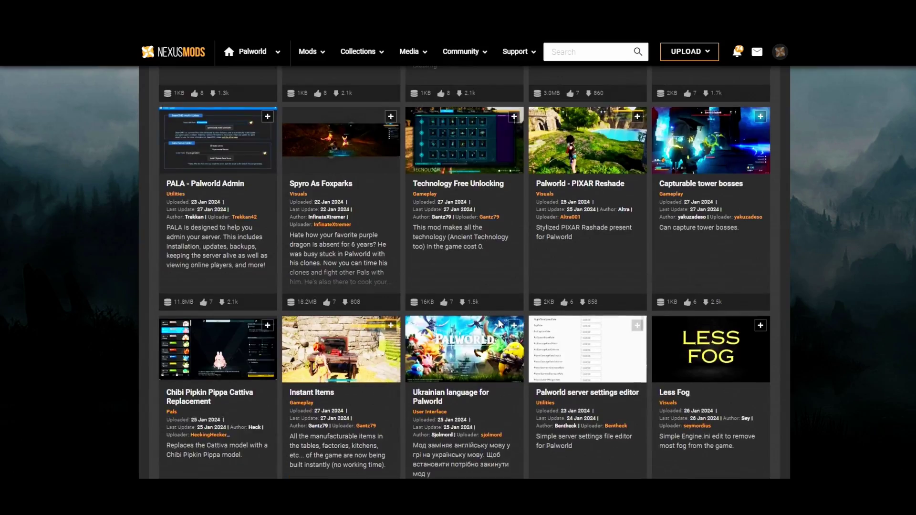
scroll(499, 319, "up", 5)
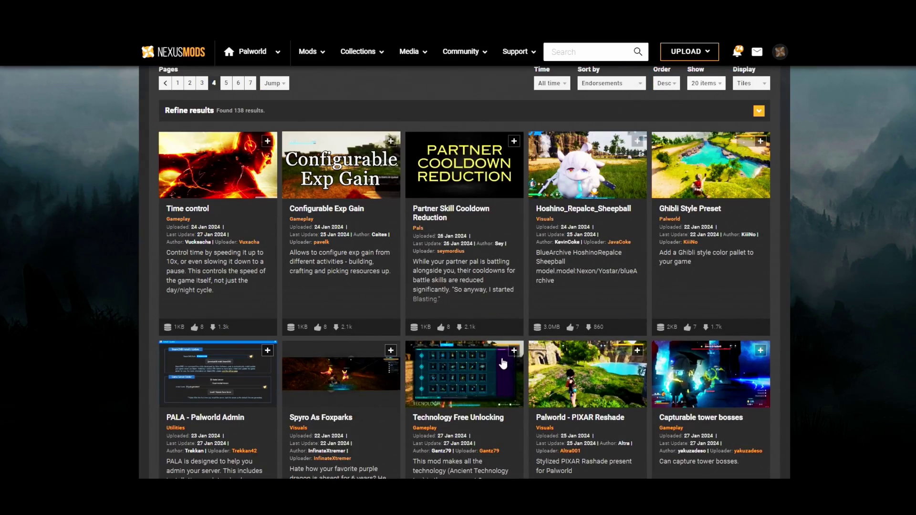
scroll(503, 364, "up", 3)
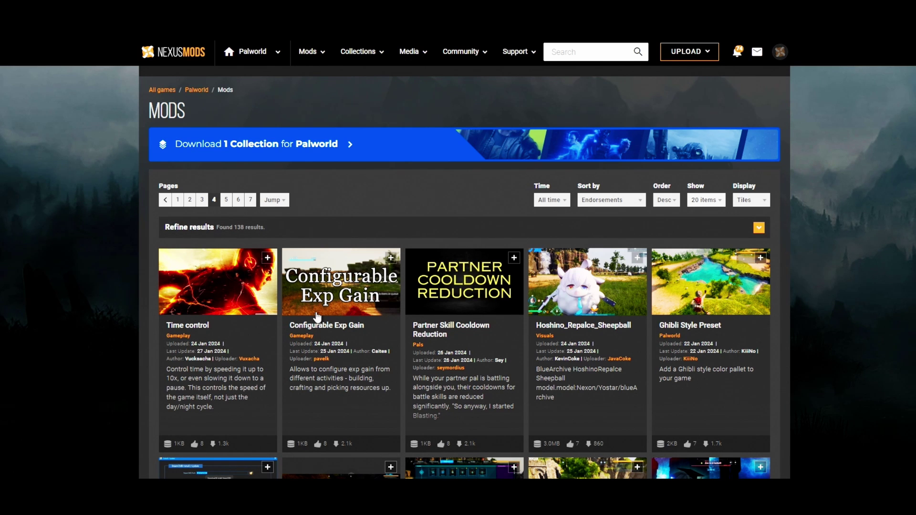
scroll(389, 317, "down", 2)
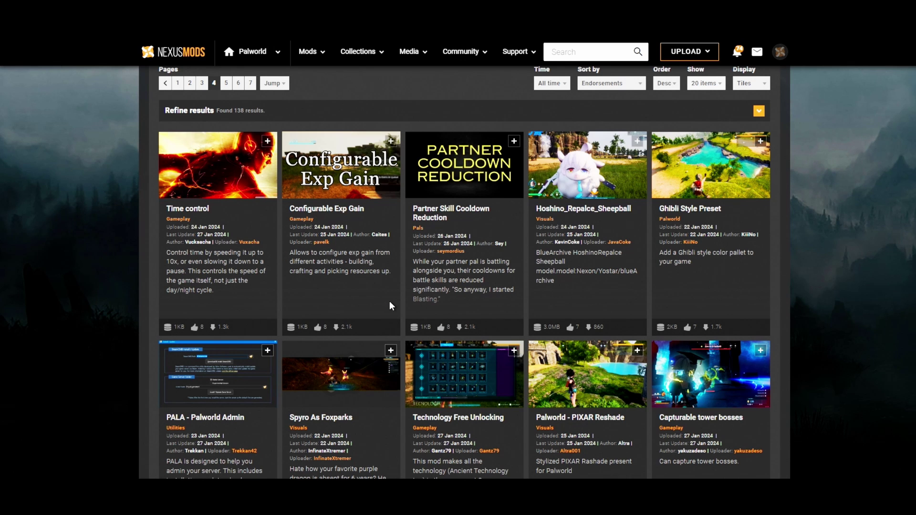
scroll(429, 306, "down", 2)
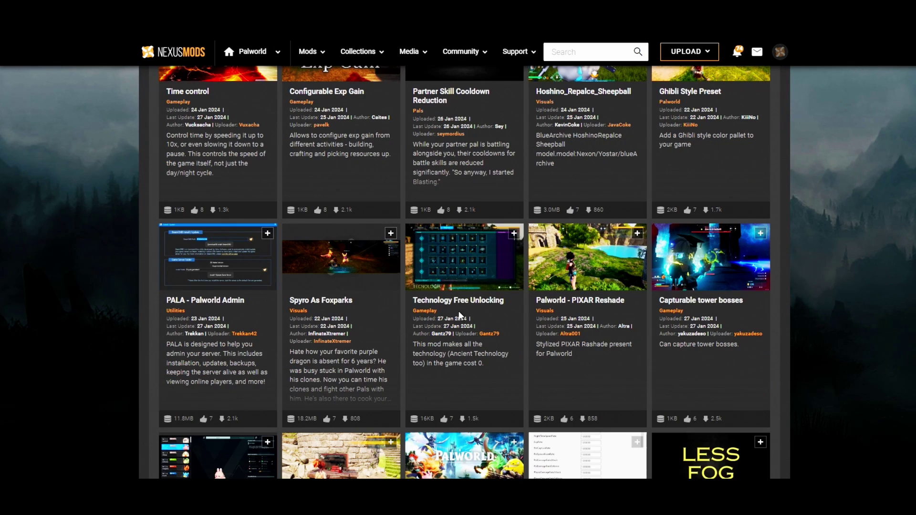
scroll(411, 329, "down", 4)
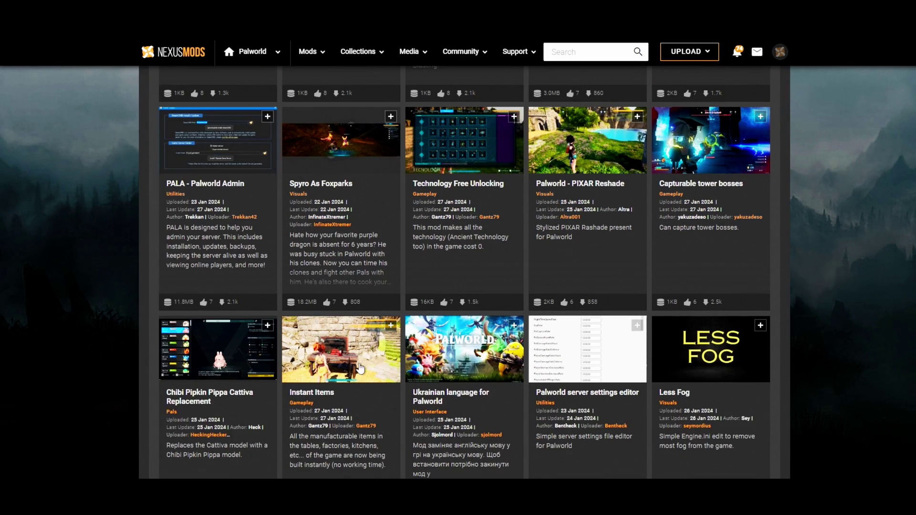
scroll(361, 369, "down", 4)
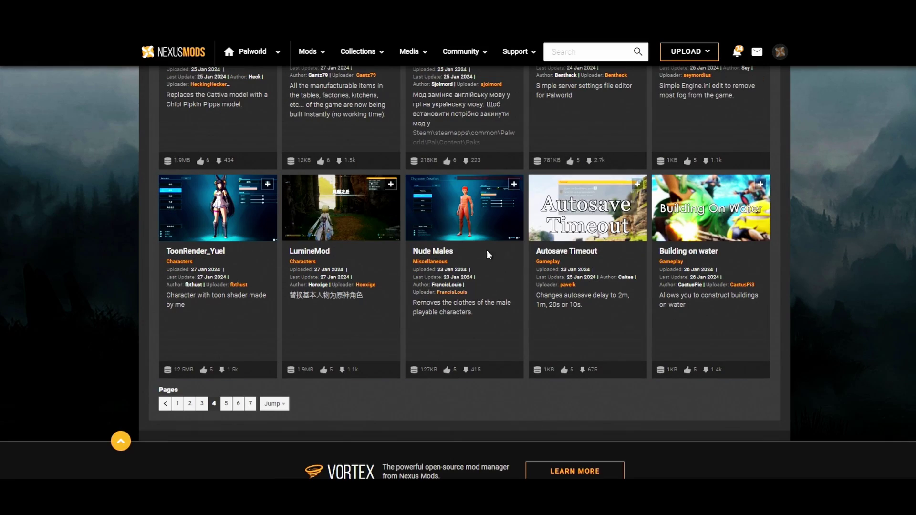
scroll(441, 310, "up", 12)
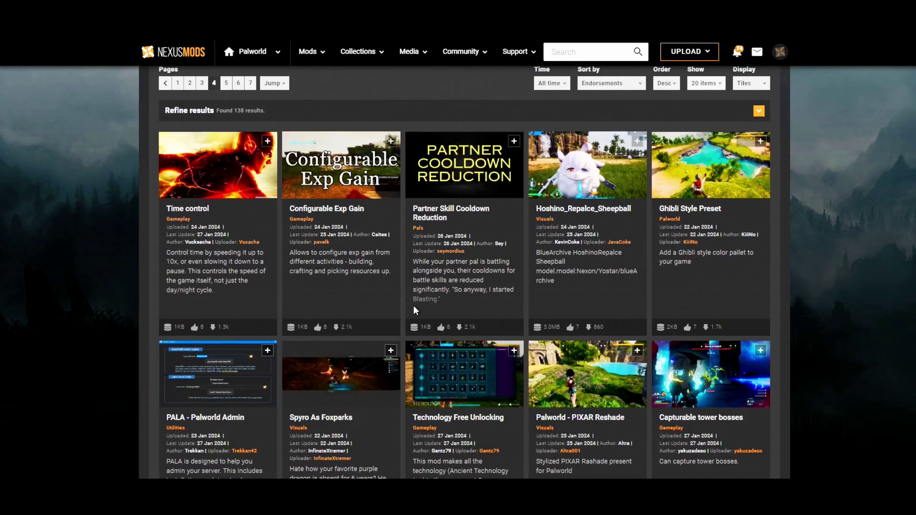
scroll(322, 359, "down", 12)
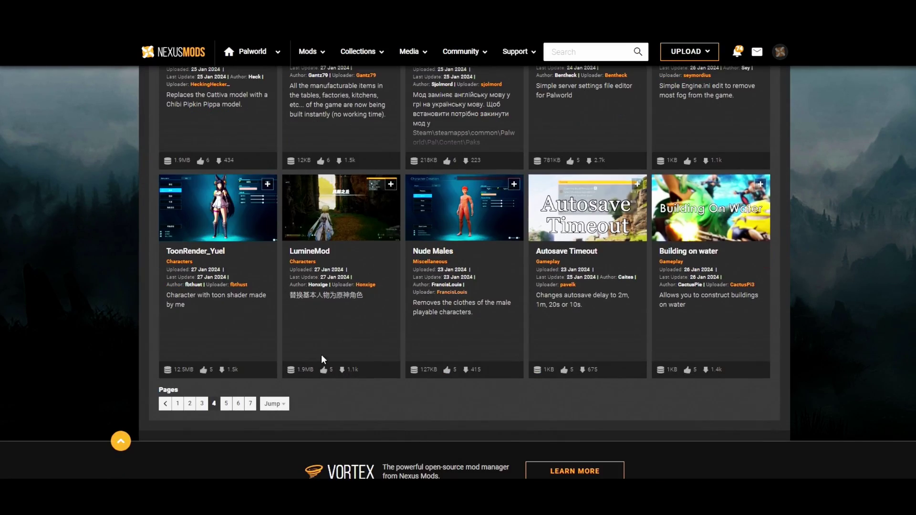
Go back to page 1 of the Palworld mod results and open the Play as Zoe mod
left_click(190, 404)
scroll(299, 317, "down", 6)
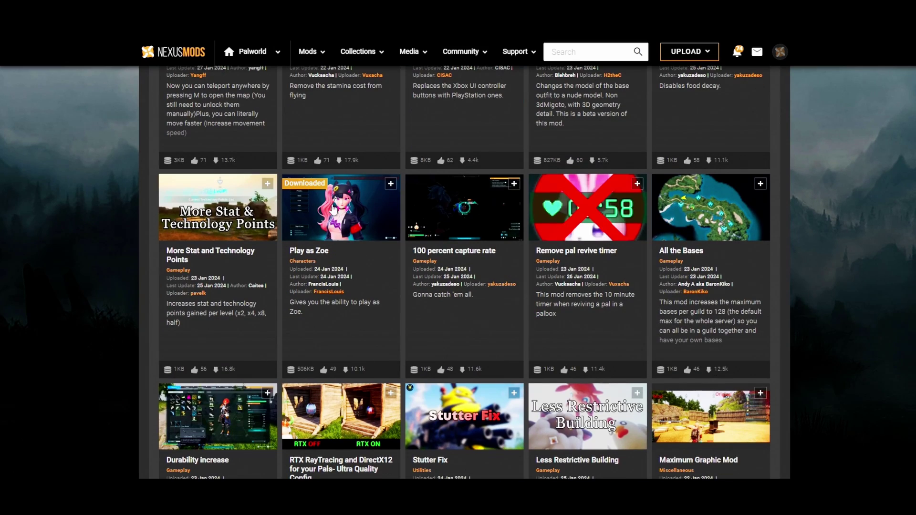
left_click(309, 250)
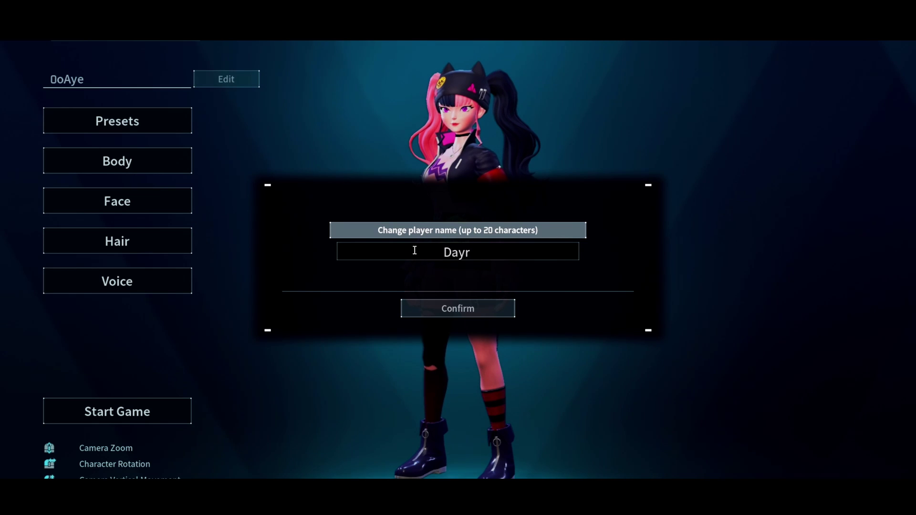
Confirm the new player name and preview body Type 2 before returning to Type 1
left_click(439, 308)
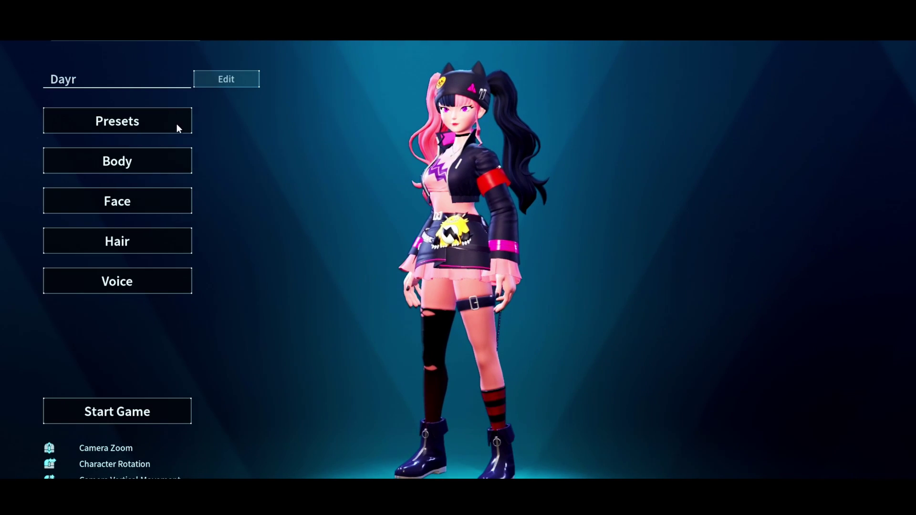
left_click(123, 159)
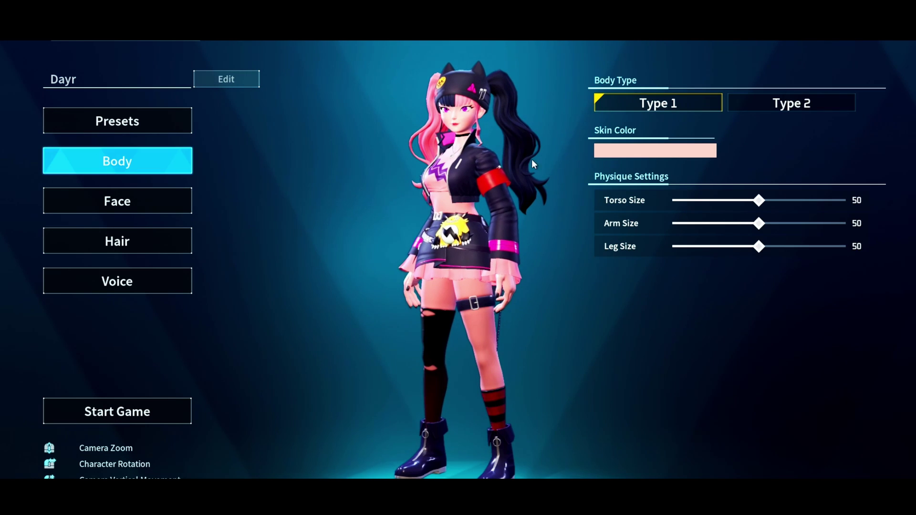
left_click(744, 102)
left_click(658, 104)
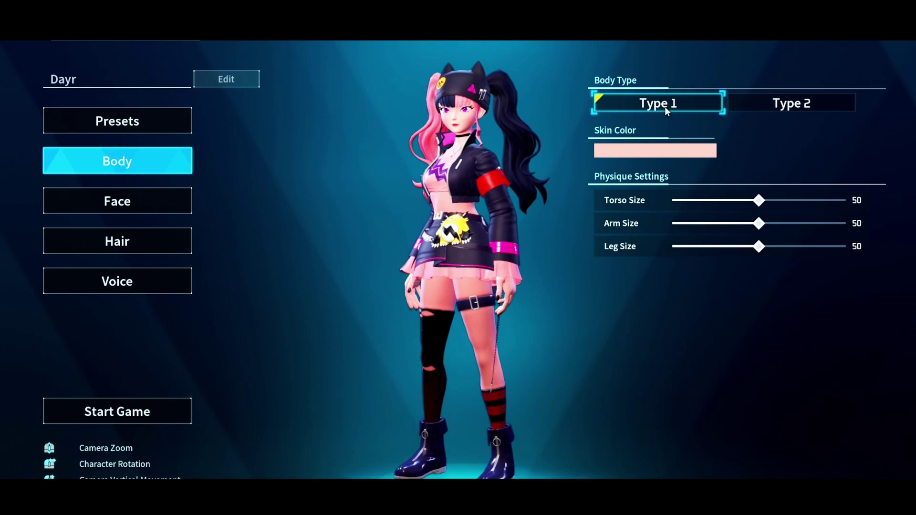
Apply the Type 4 appearance preset and start the game
left_click(155, 126)
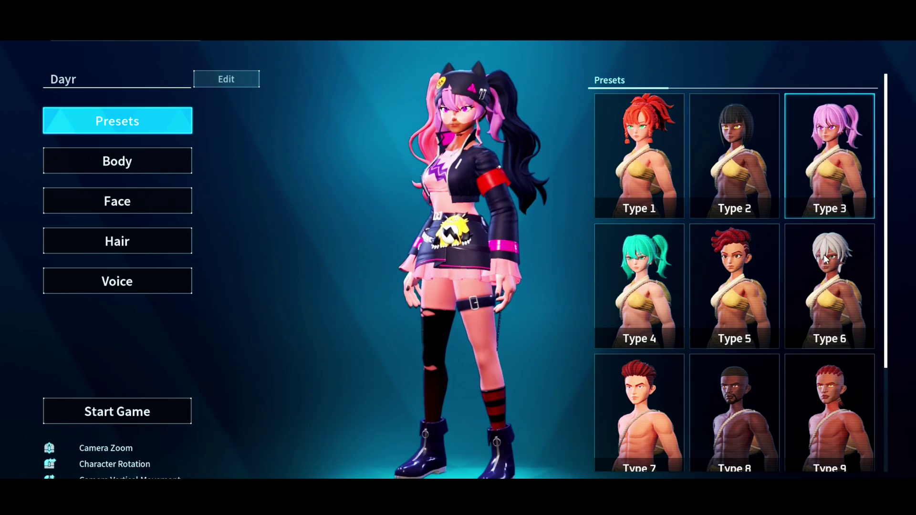
left_click(634, 239)
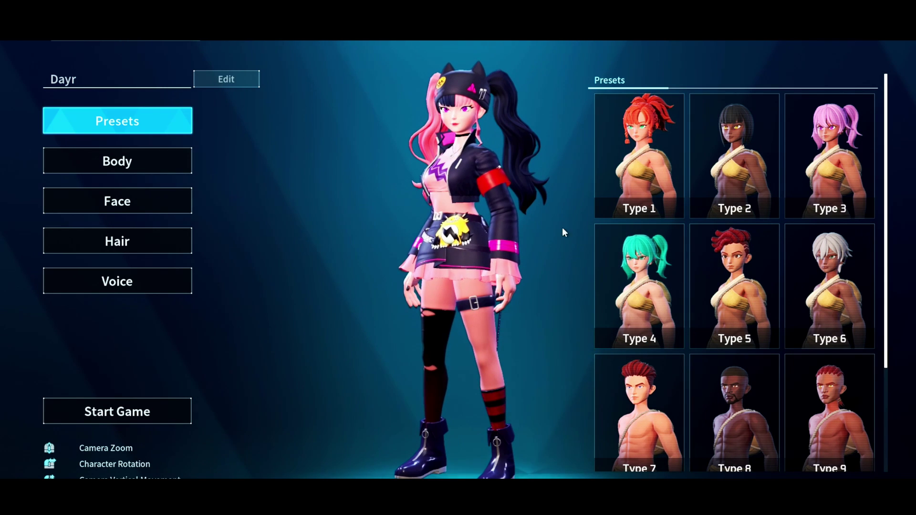
left_click(136, 413)
left_click(400, 344)
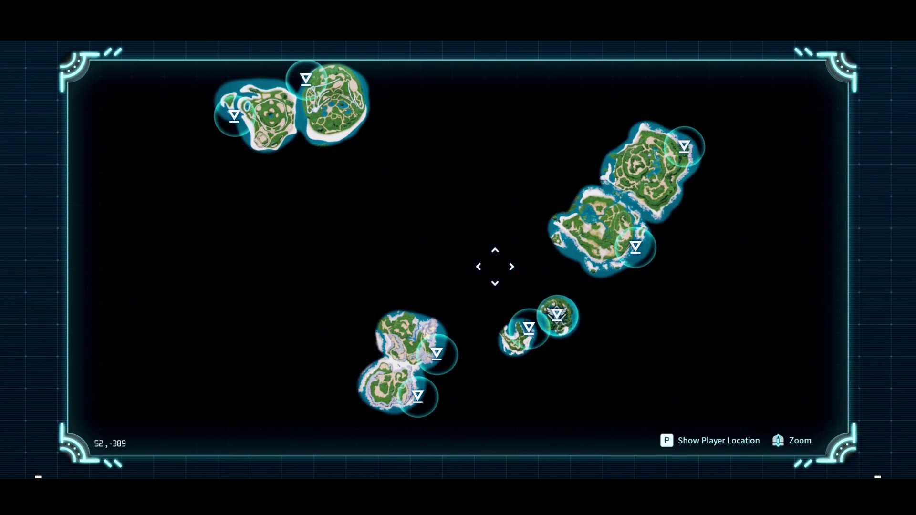
Respawn at the Plateau of Beginnings fast-travel point
left_click(556, 317)
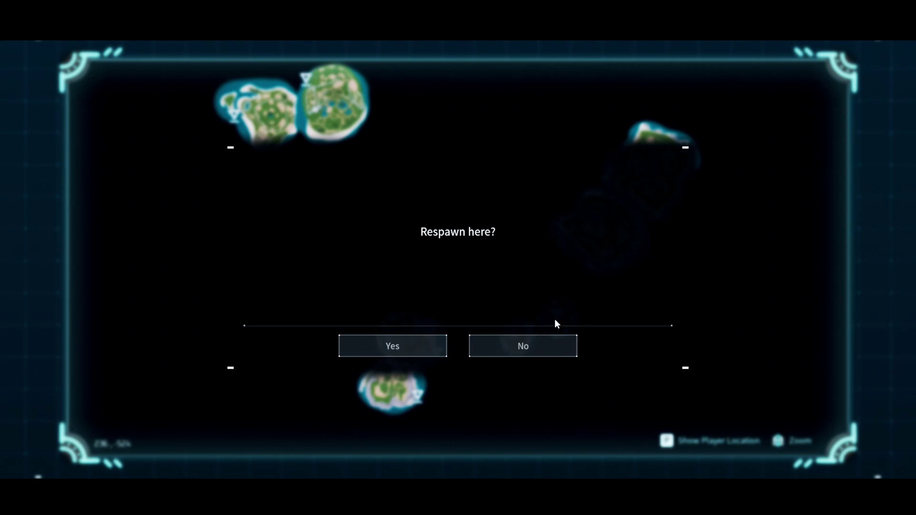
left_click(409, 348)
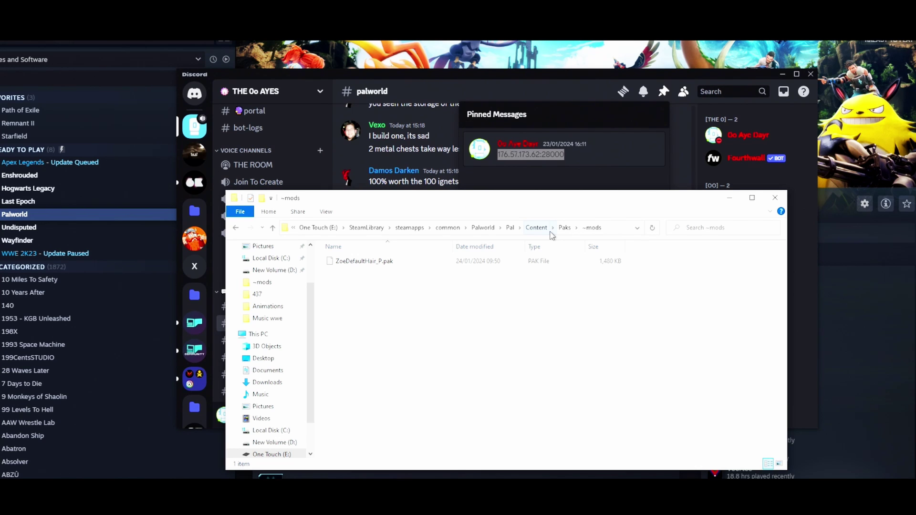
Minimize Discord and maximize the local ~mods folder window
left_click(783, 74)
left_click(783, 74)
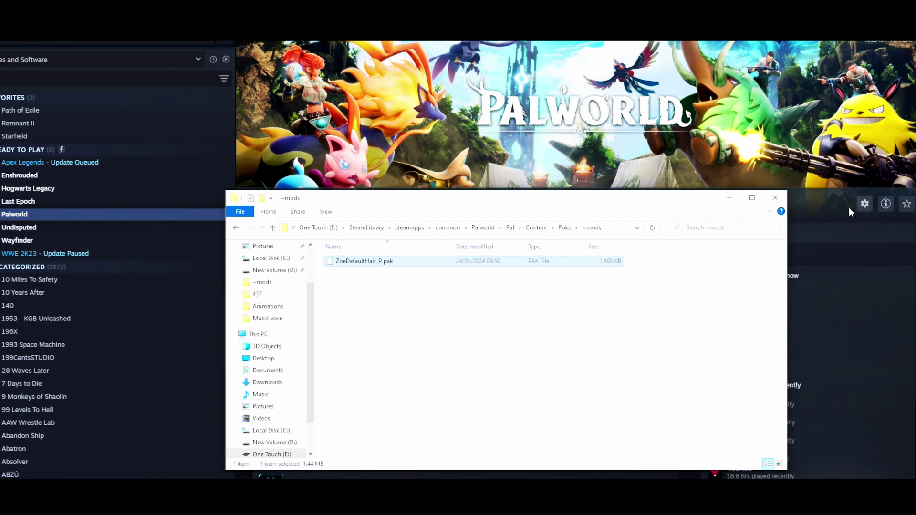
left_click(752, 197)
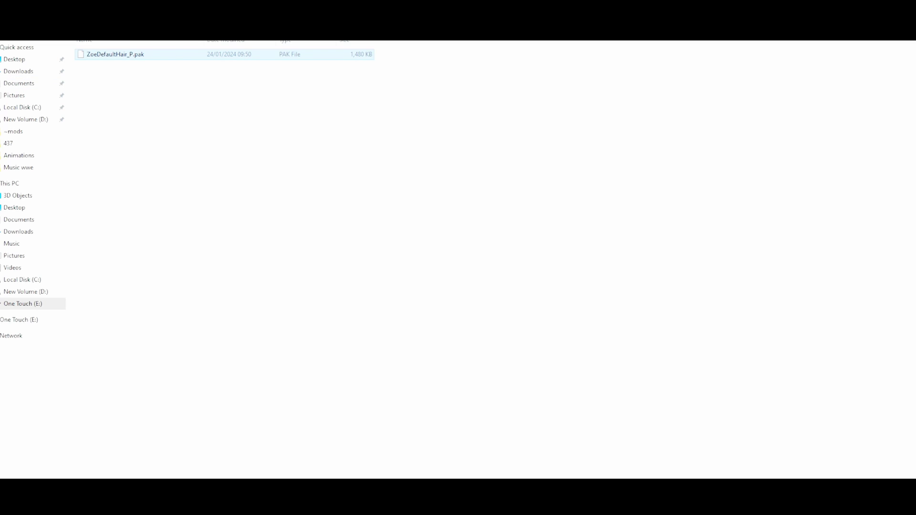
Go up from ~mods, reopen it, check Downloads, then return to ~mods
key("alt+Up")
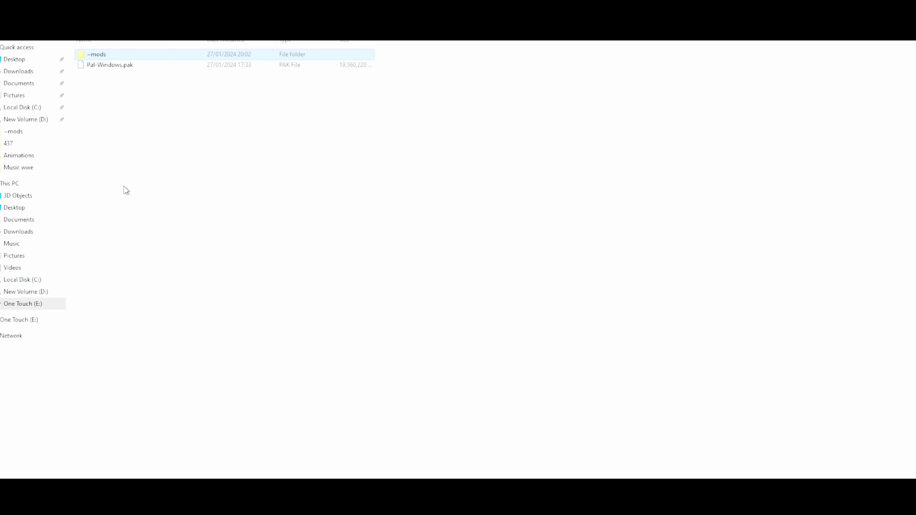
double_click(98, 56)
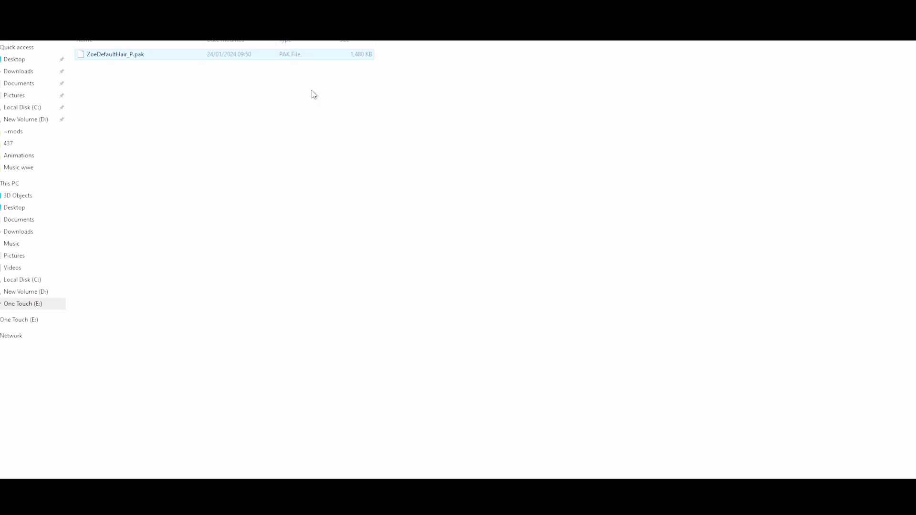
left_click(18, 72)
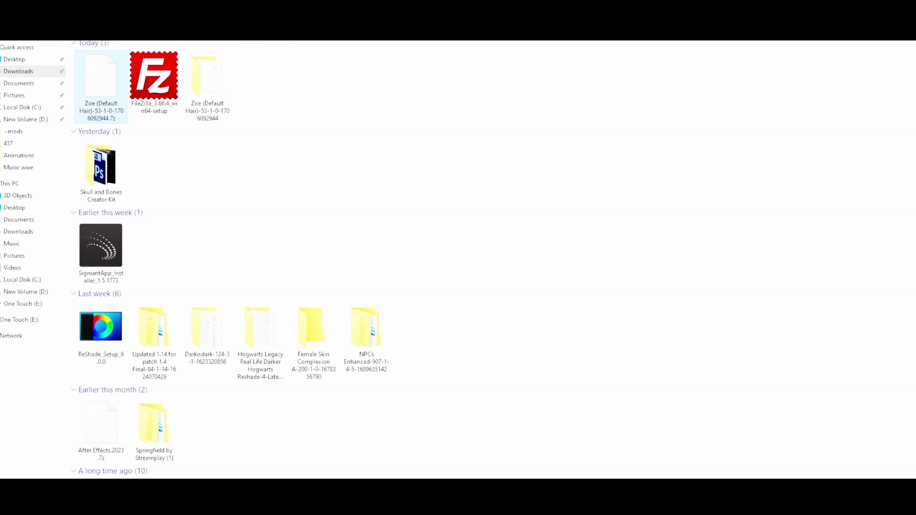
key("alt+Left")
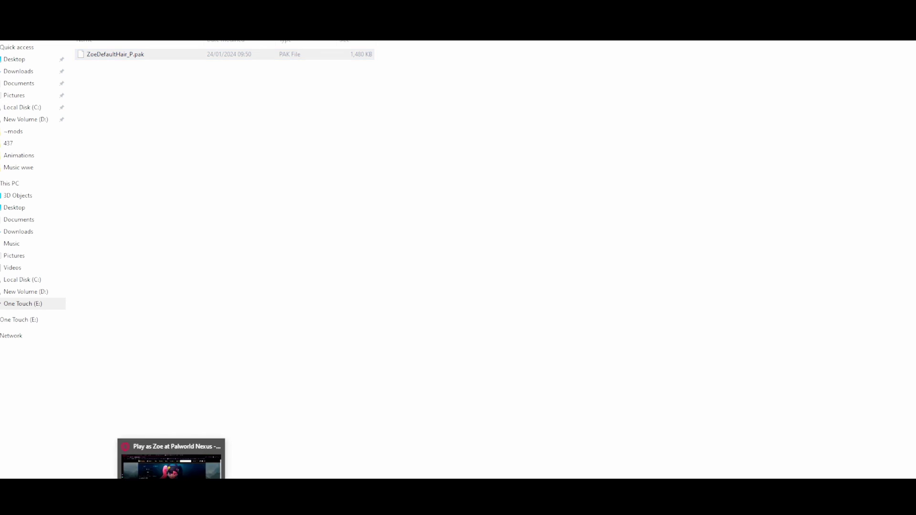
Upload Zoe (Default Hair)-53-1-0-1706092944.7z from Downloads into GPortal's Paks folder
left_click(172, 460)
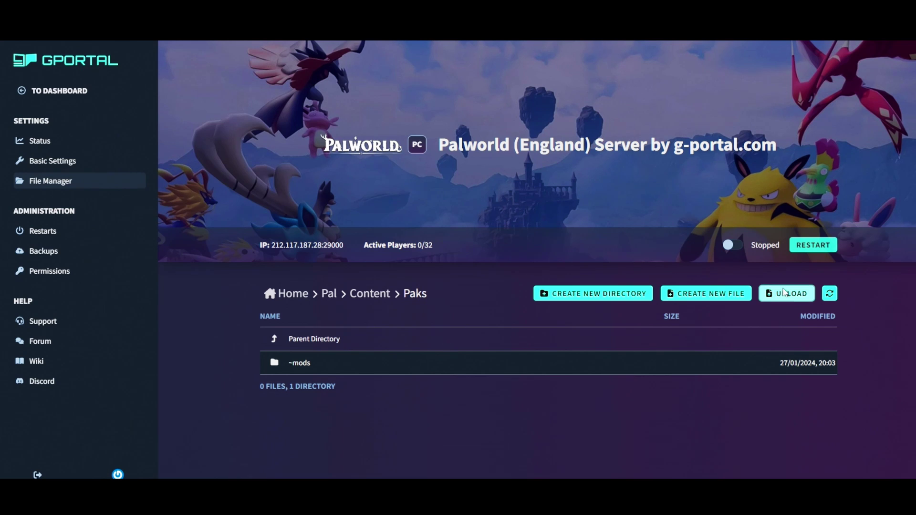
left_click(781, 294)
left_click(478, 289)
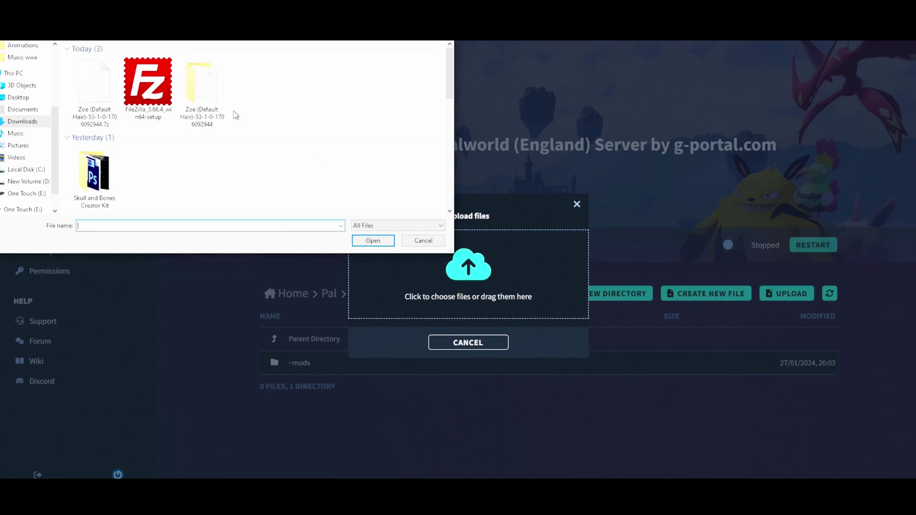
double_click(108, 105)
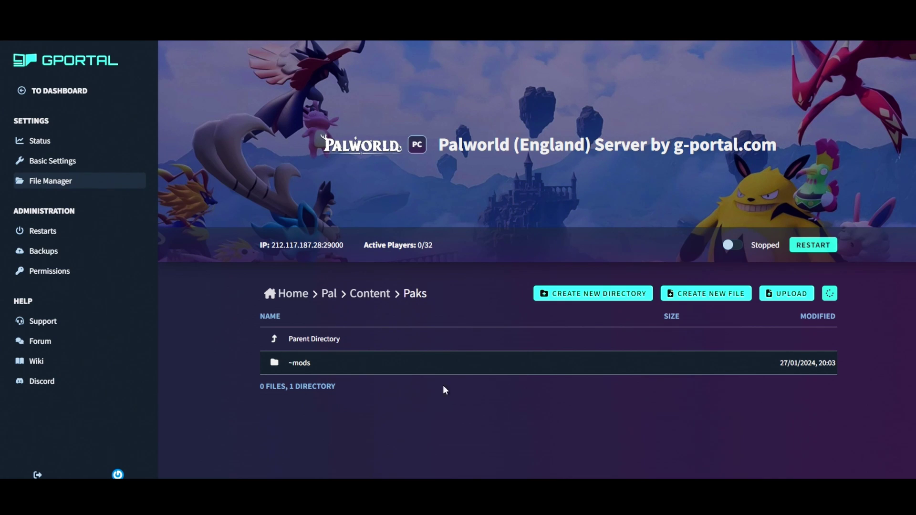
Delete ZoeDefaultHair_P.pak from the local ~mods folder
left_click(186, 472)
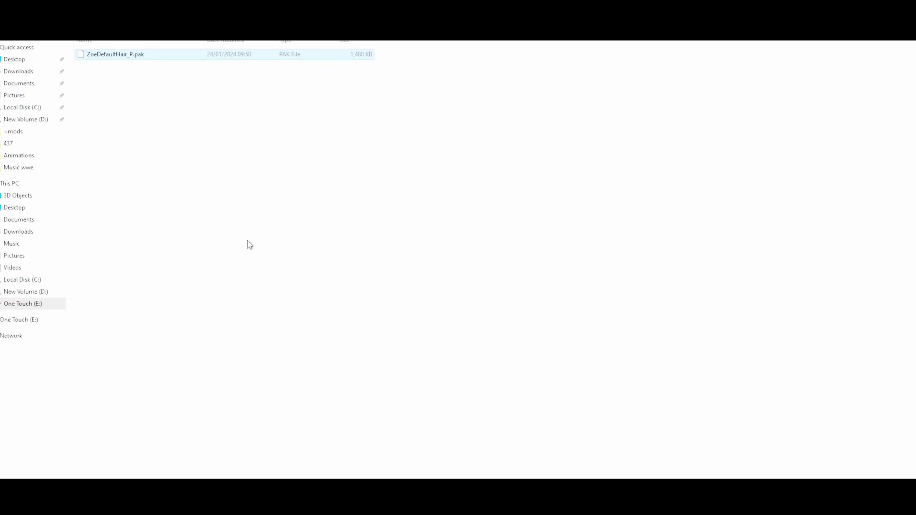
right_click(104, 65)
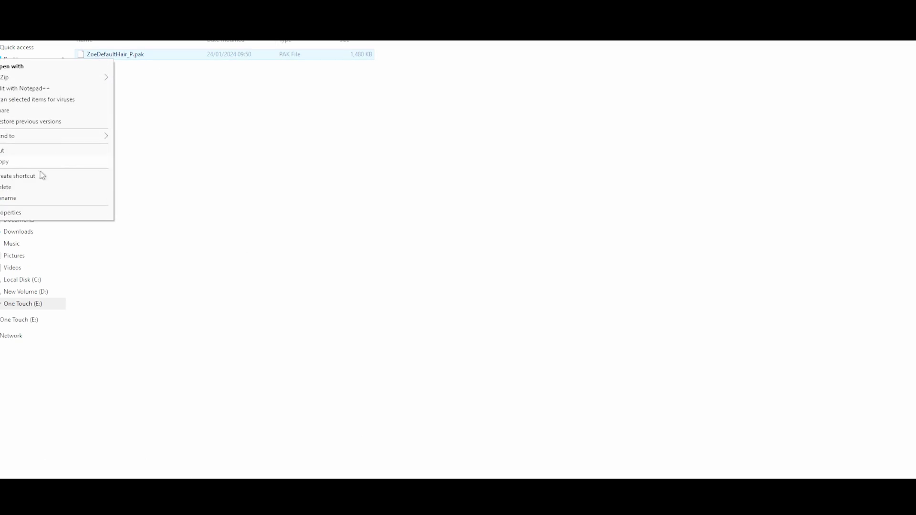
left_click(31, 189)
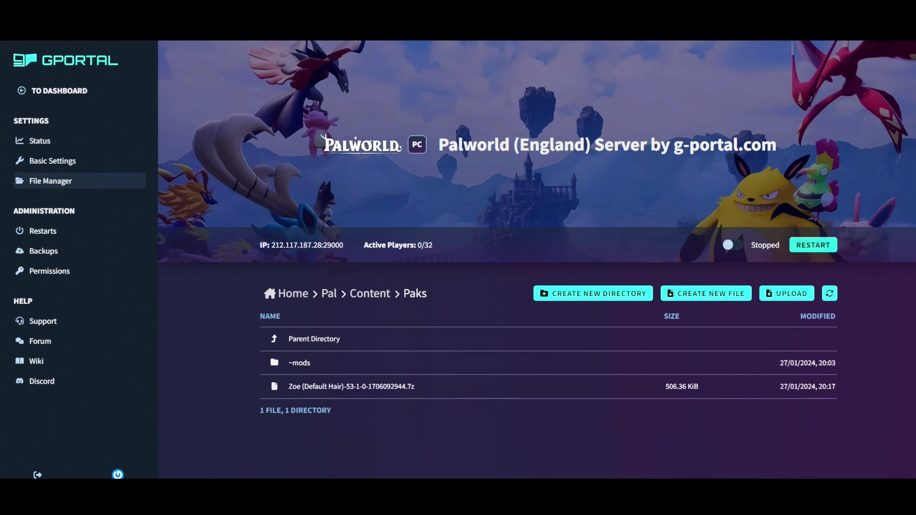
Glance at Palworld's Steam page, then back in GPortal switch the server on and select ~mods
mouse_move(283, 499)
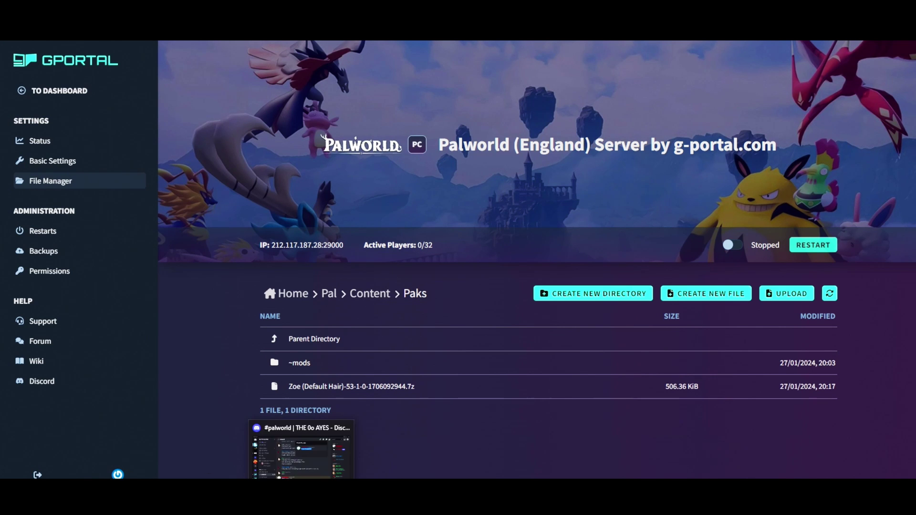
left_click(283, 458)
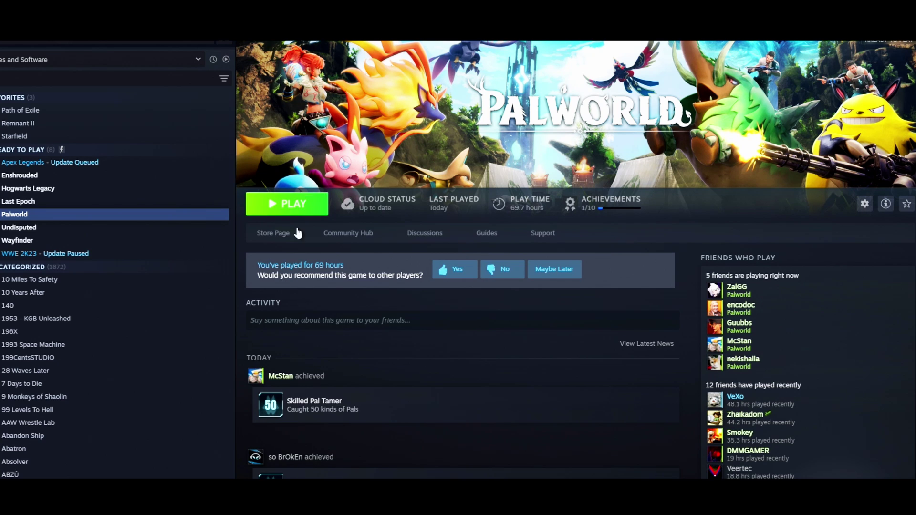
mouse_move(162, 499)
left_click(163, 461)
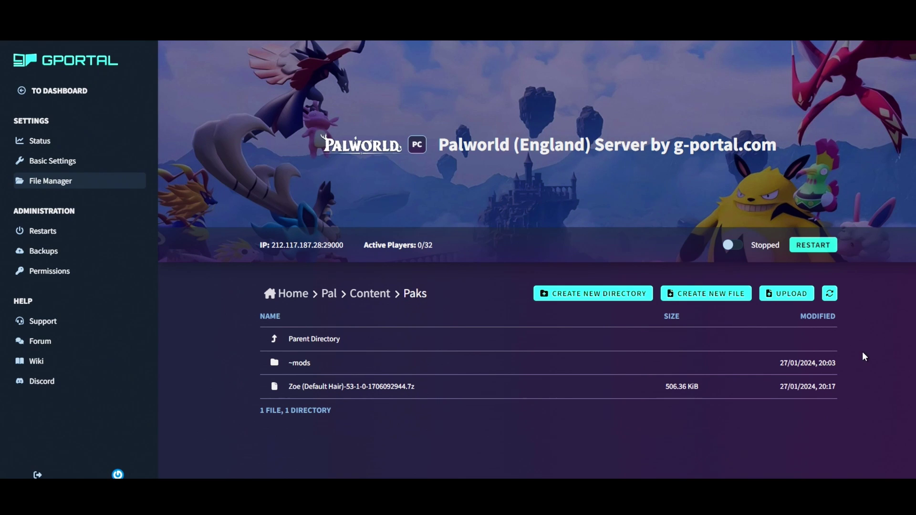
left_click(735, 246)
left_click(300, 369)
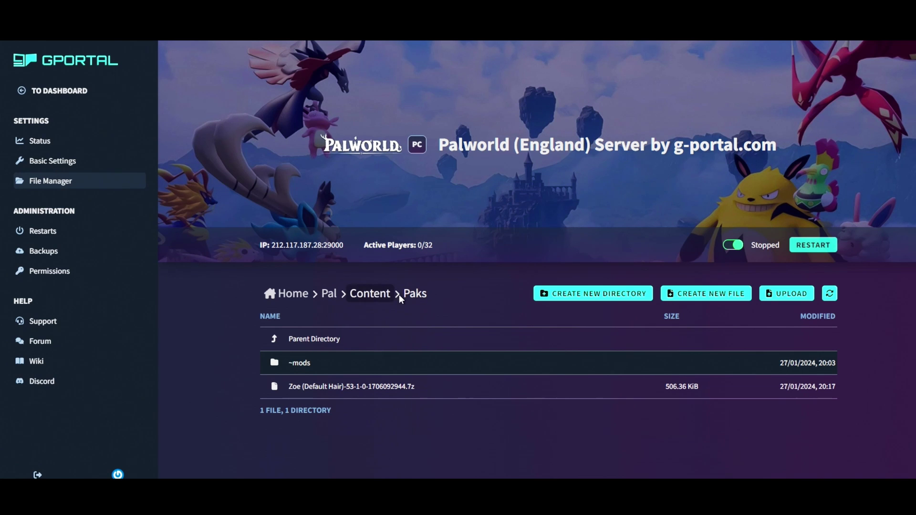
Delete the Zoe .7z archive from the Paks folder
right_click(314, 389)
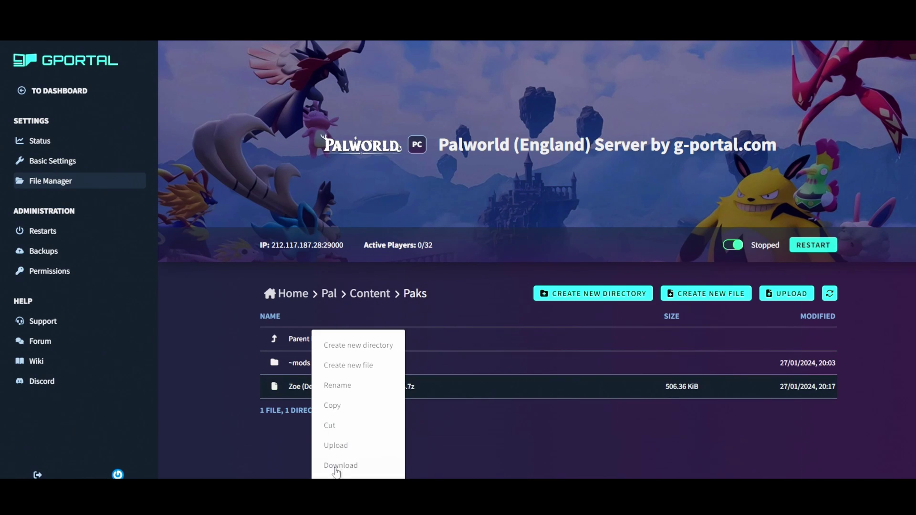
left_click(337, 485)
left_click(496, 337)
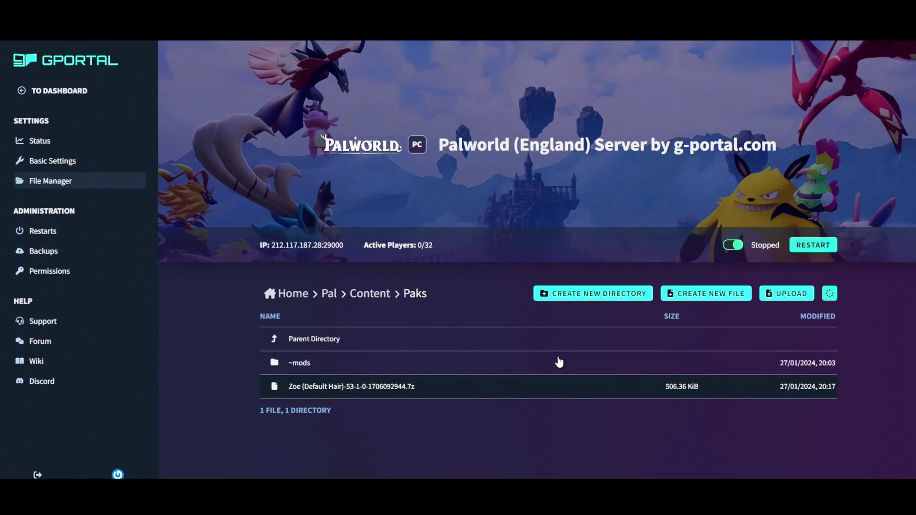
Switch the Palworld server back off and open the ~mods folder
left_click(738, 245)
right_click(304, 369)
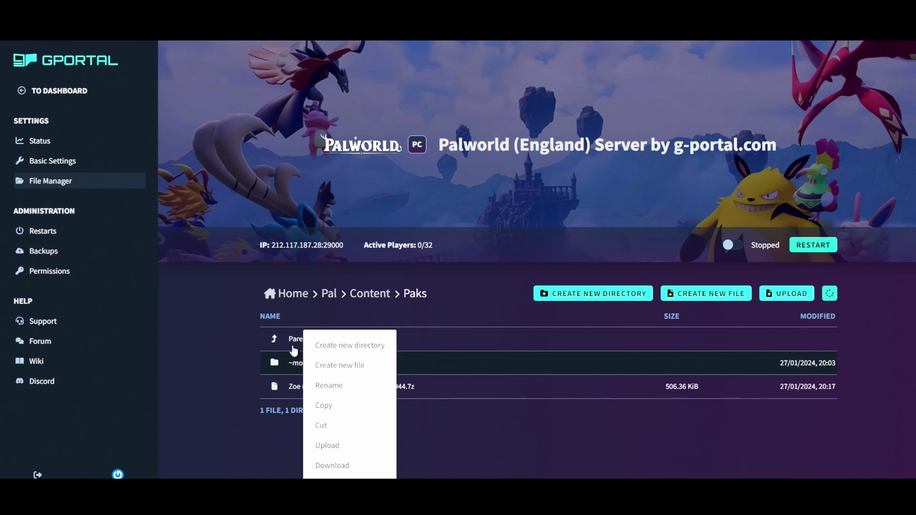
left_click(292, 368)
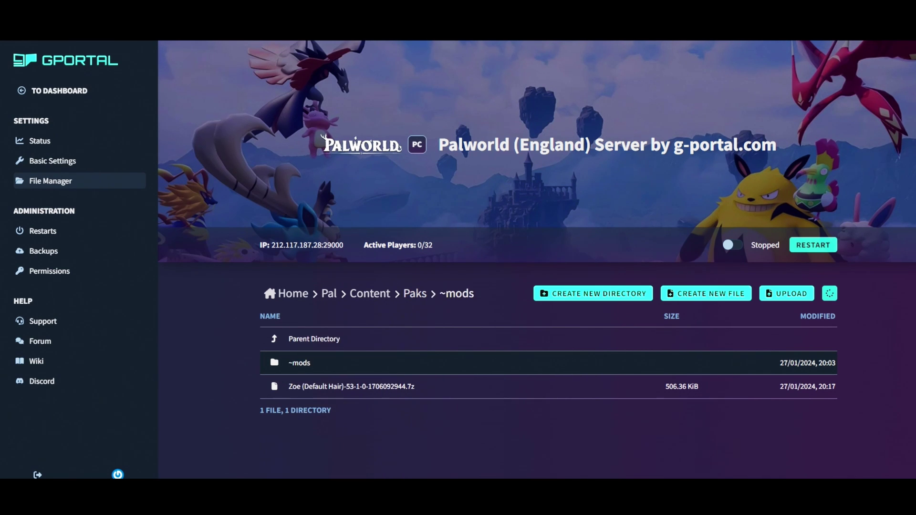
Upload Zoe (Default Hair)-53-1-0-1706092944.7z from Downloads into the ~mods folder
left_click(775, 295)
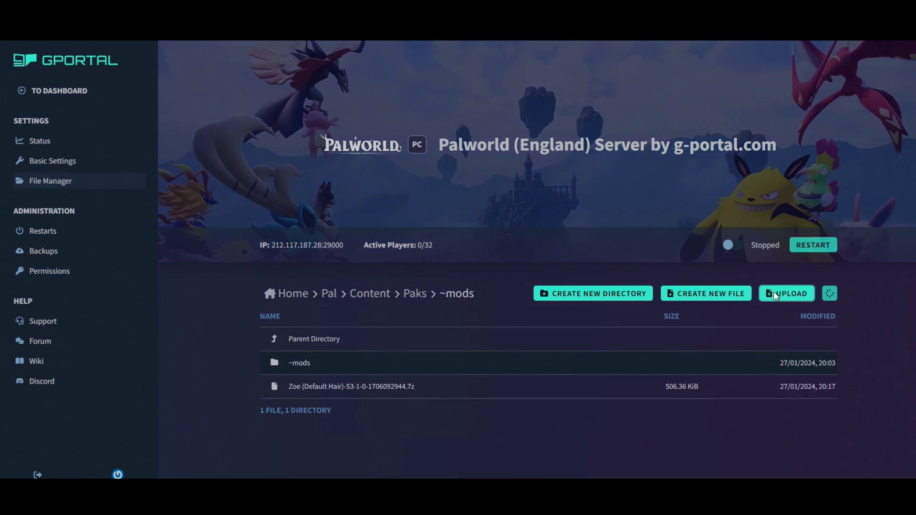
left_click(476, 277)
left_click(101, 106)
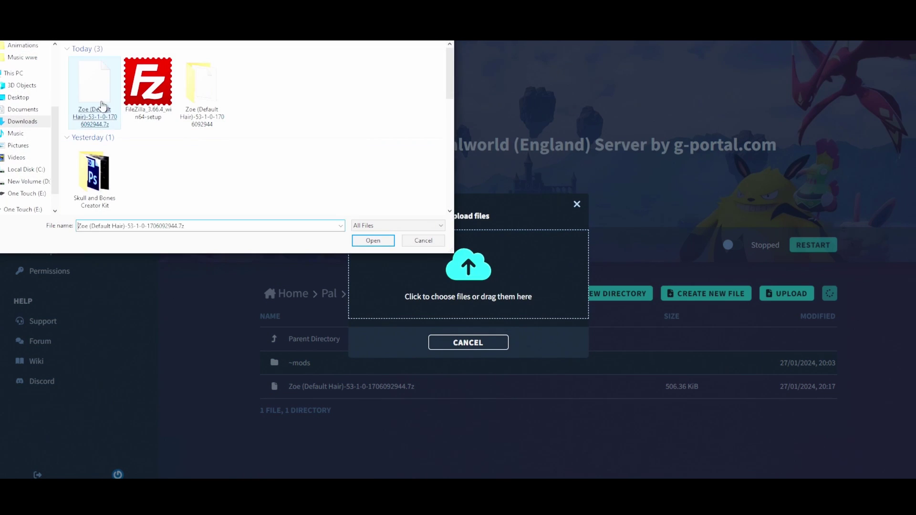
left_click(373, 240)
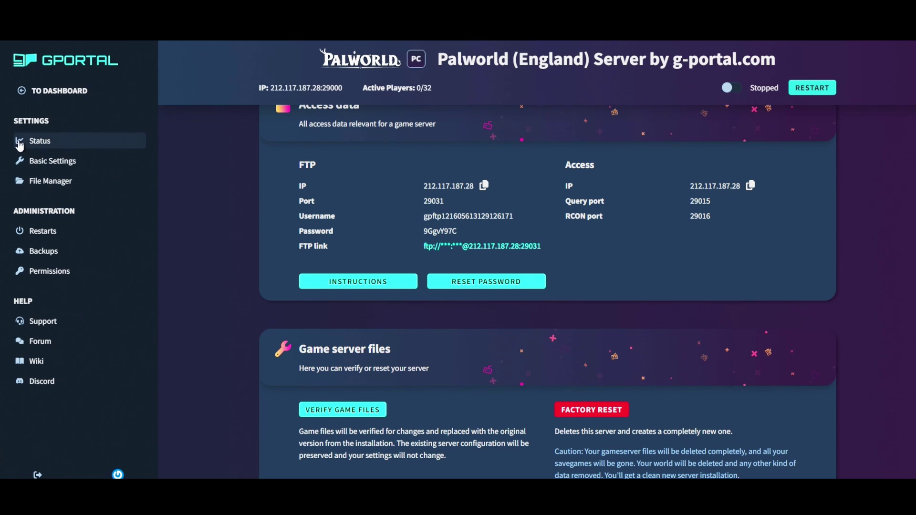
Return from the Status page to the File Manager, showing the empty Home directory
scroll(214, 263, "up", 4)
scroll(224, 262, "down", 4)
scroll(169, 230, "up", 7)
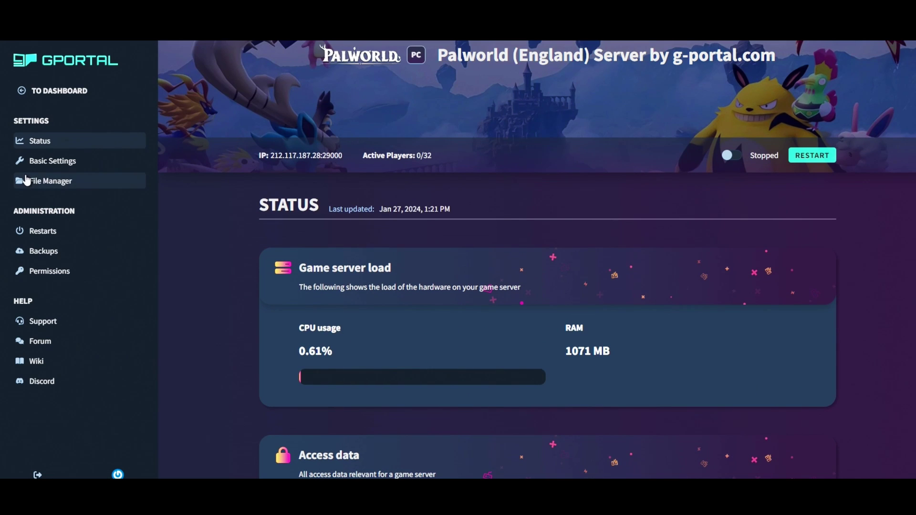
left_click(29, 181)
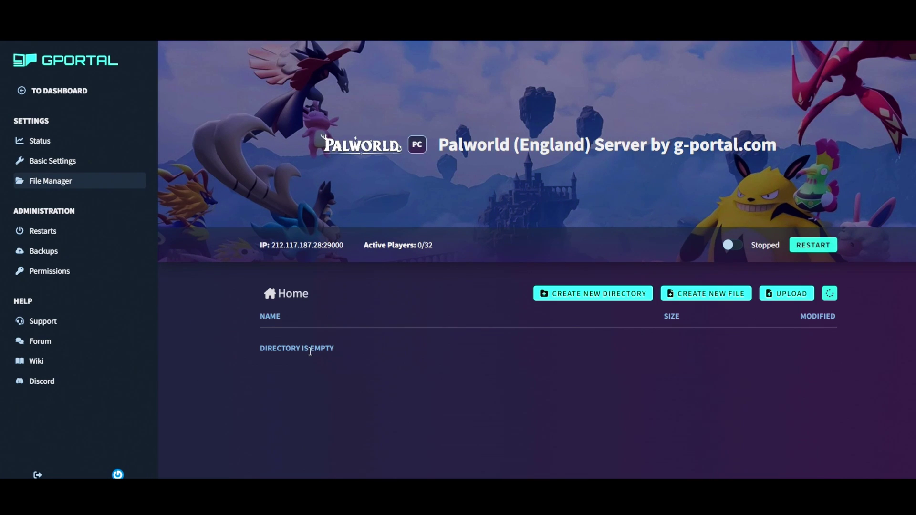